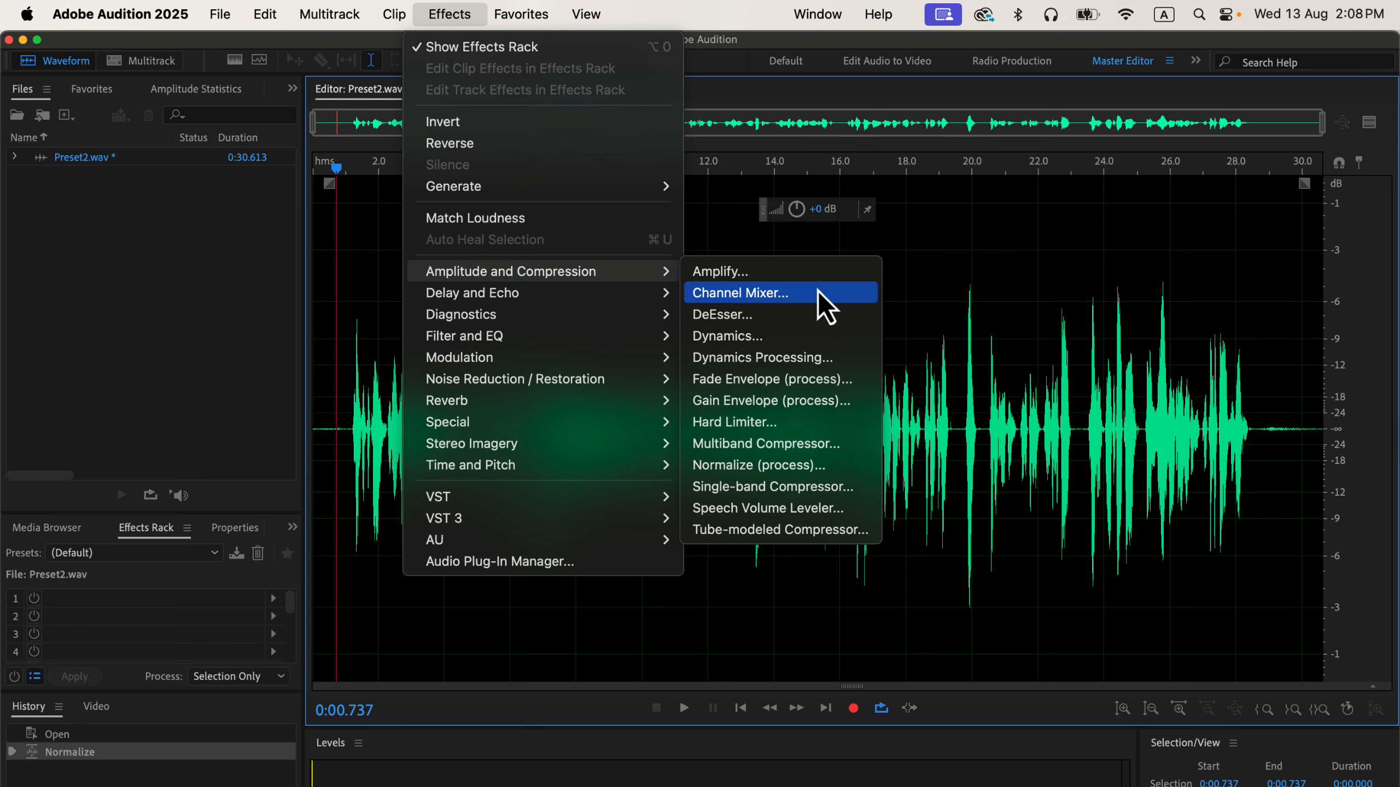
- Scan the whole Preset2.wav recording in Amplitude Statistics and examine its Total RMS Amplitude
{"action": "left_click", "coordinate": [932, 295]}
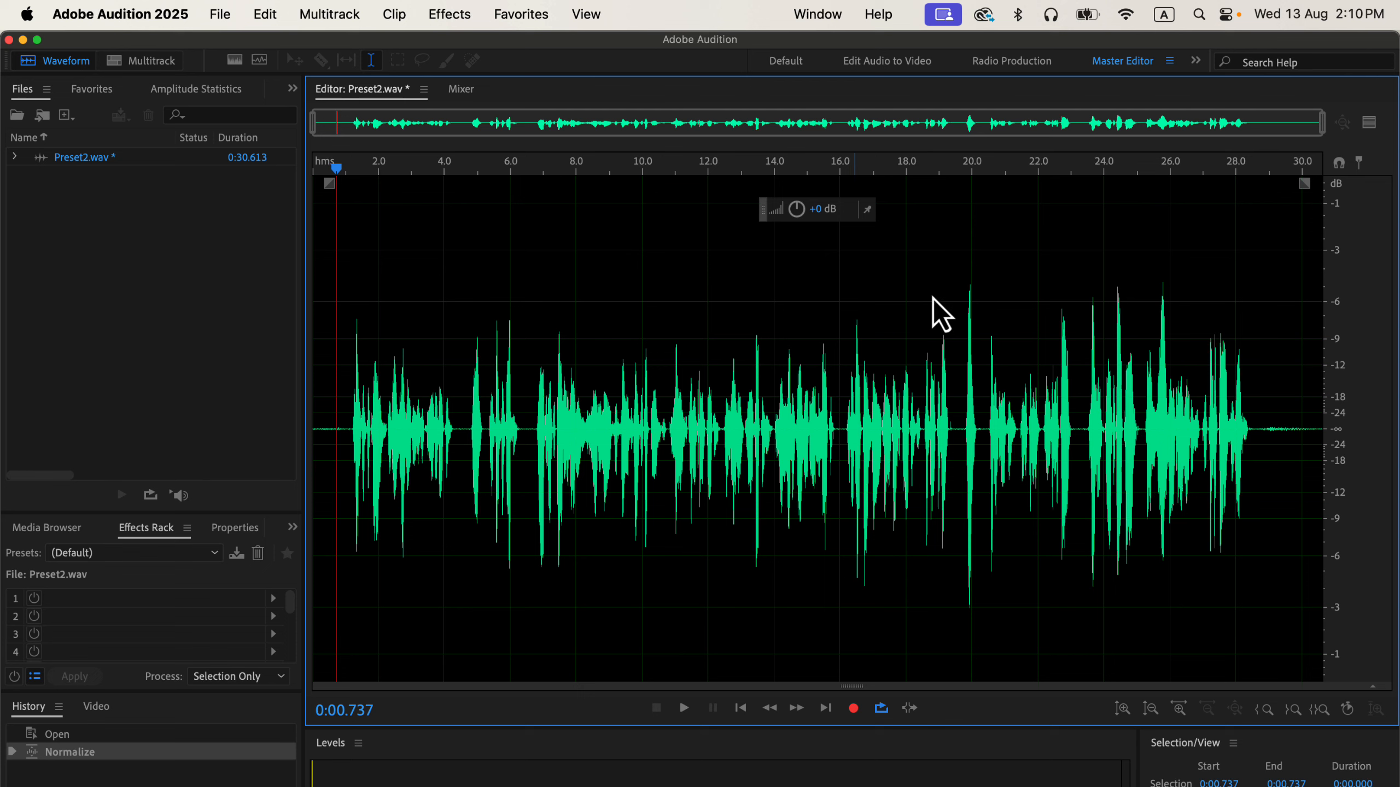
{"action": "left_click", "coordinate": [825, 17]}
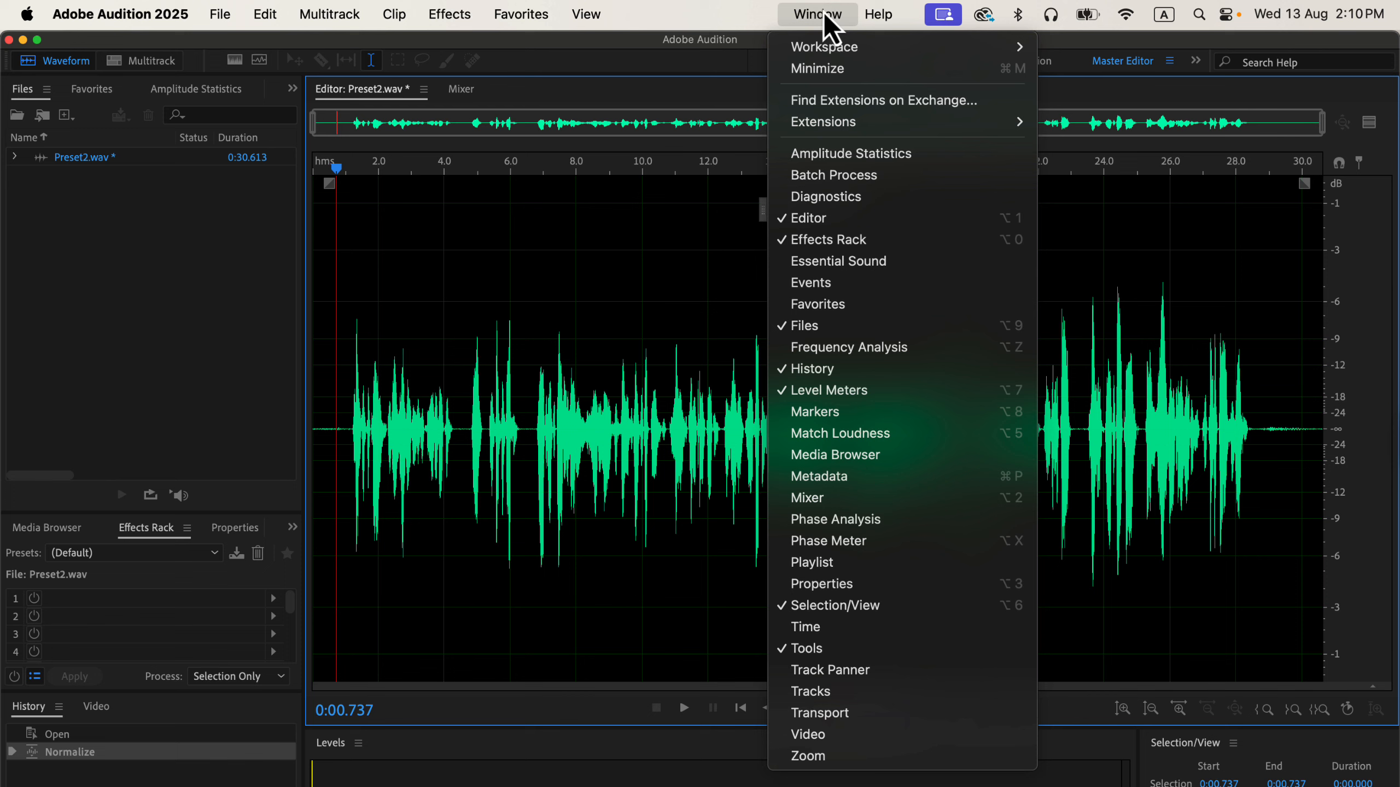
{"action": "left_click", "coordinate": [961, 156]}
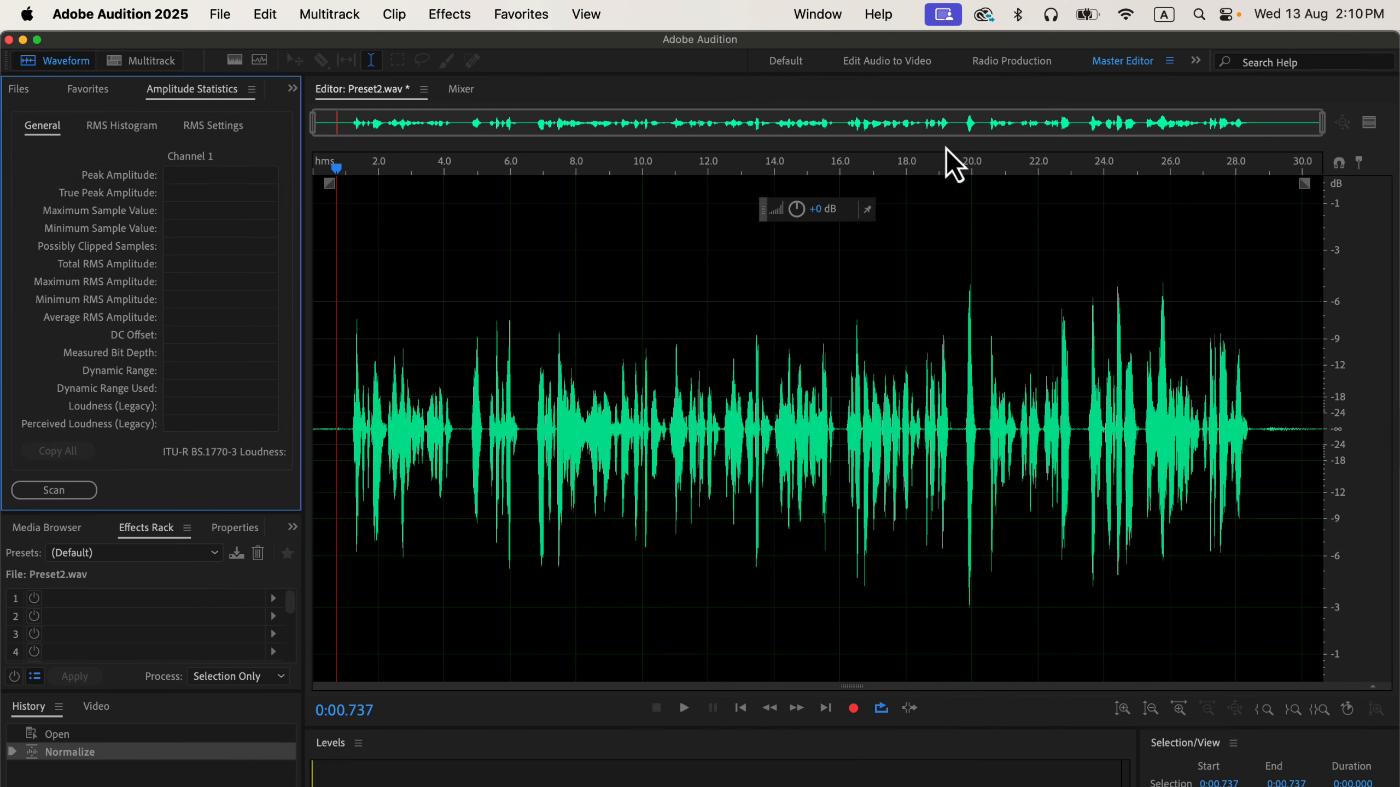
{"action": "left_click", "coordinate": [75, 492]}
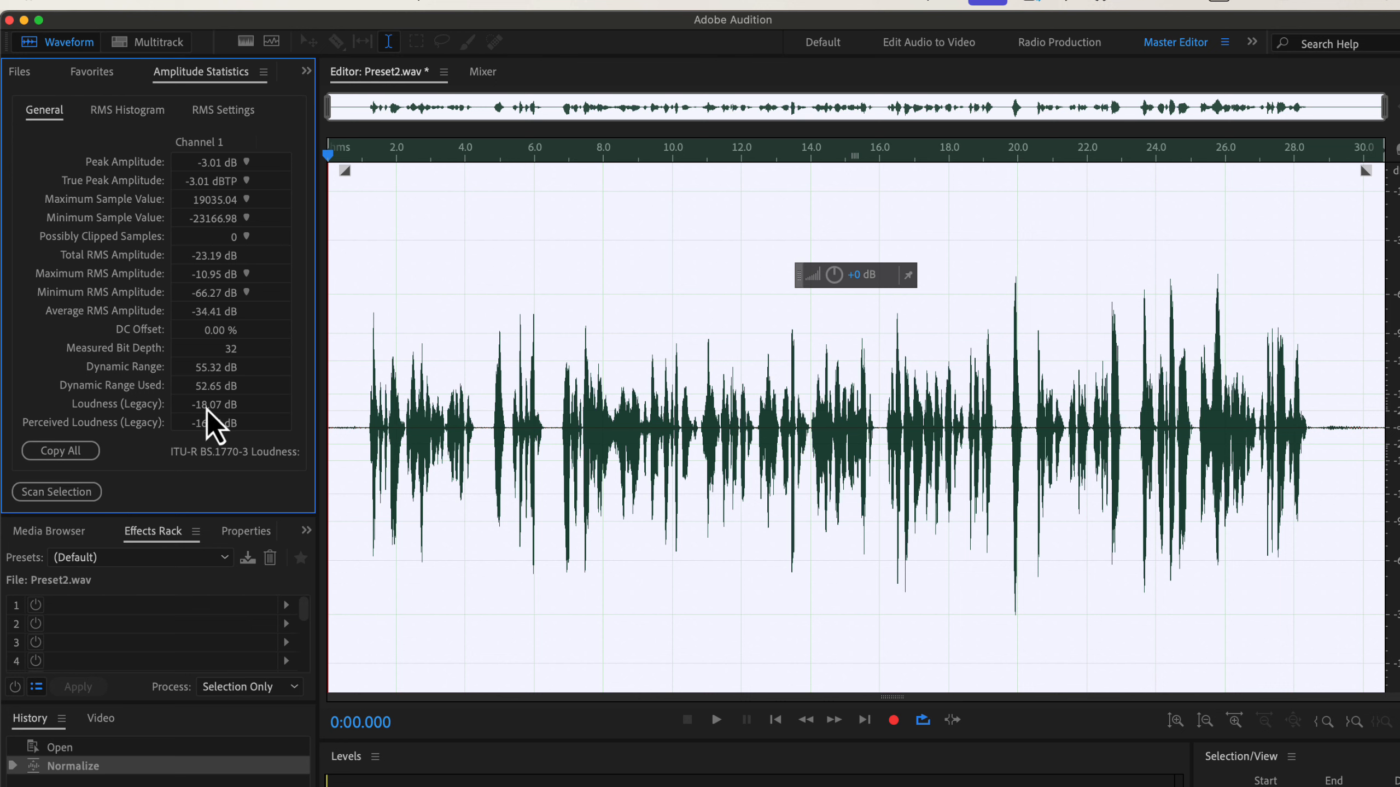
{"action": "left_click", "coordinate": [245, 262]}
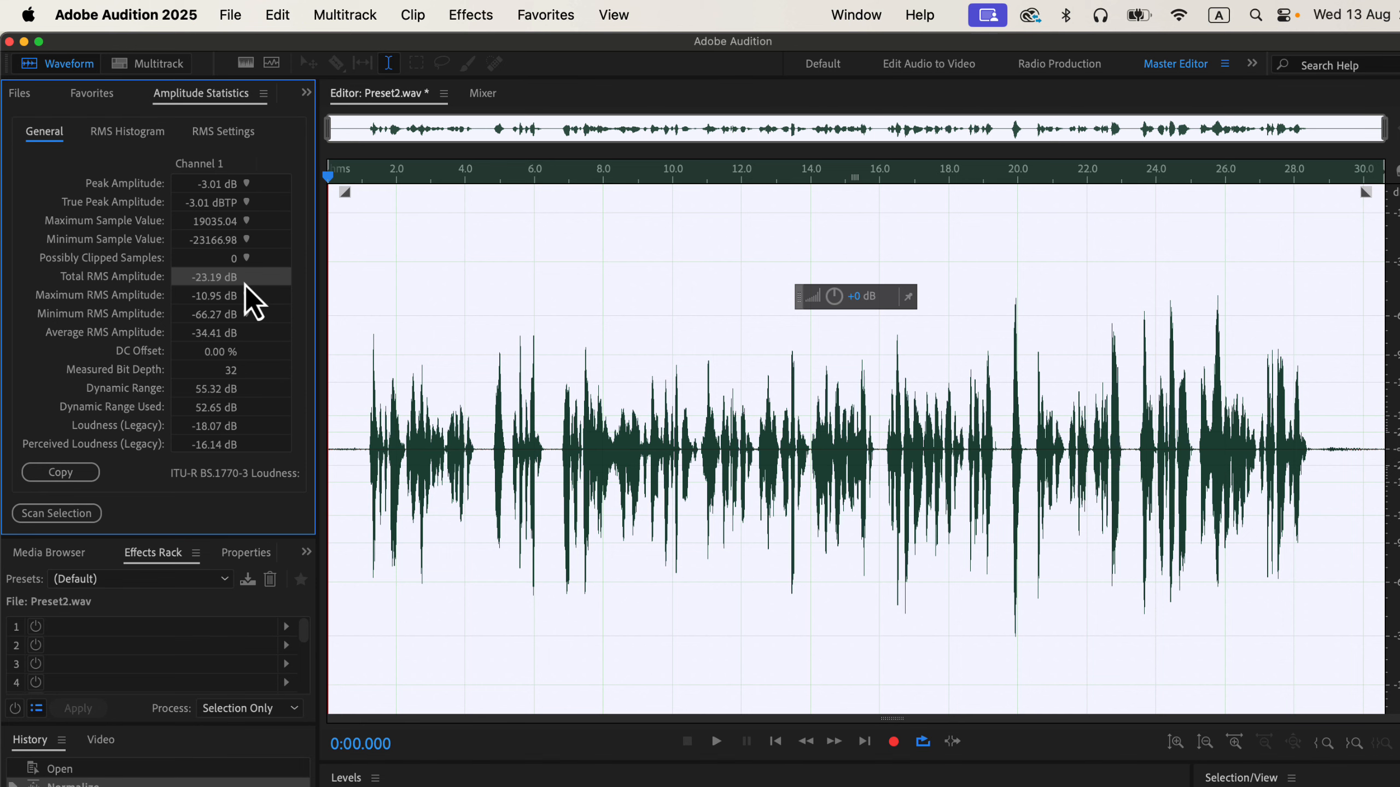
{"action": "left_click", "coordinate": [341, 269]}
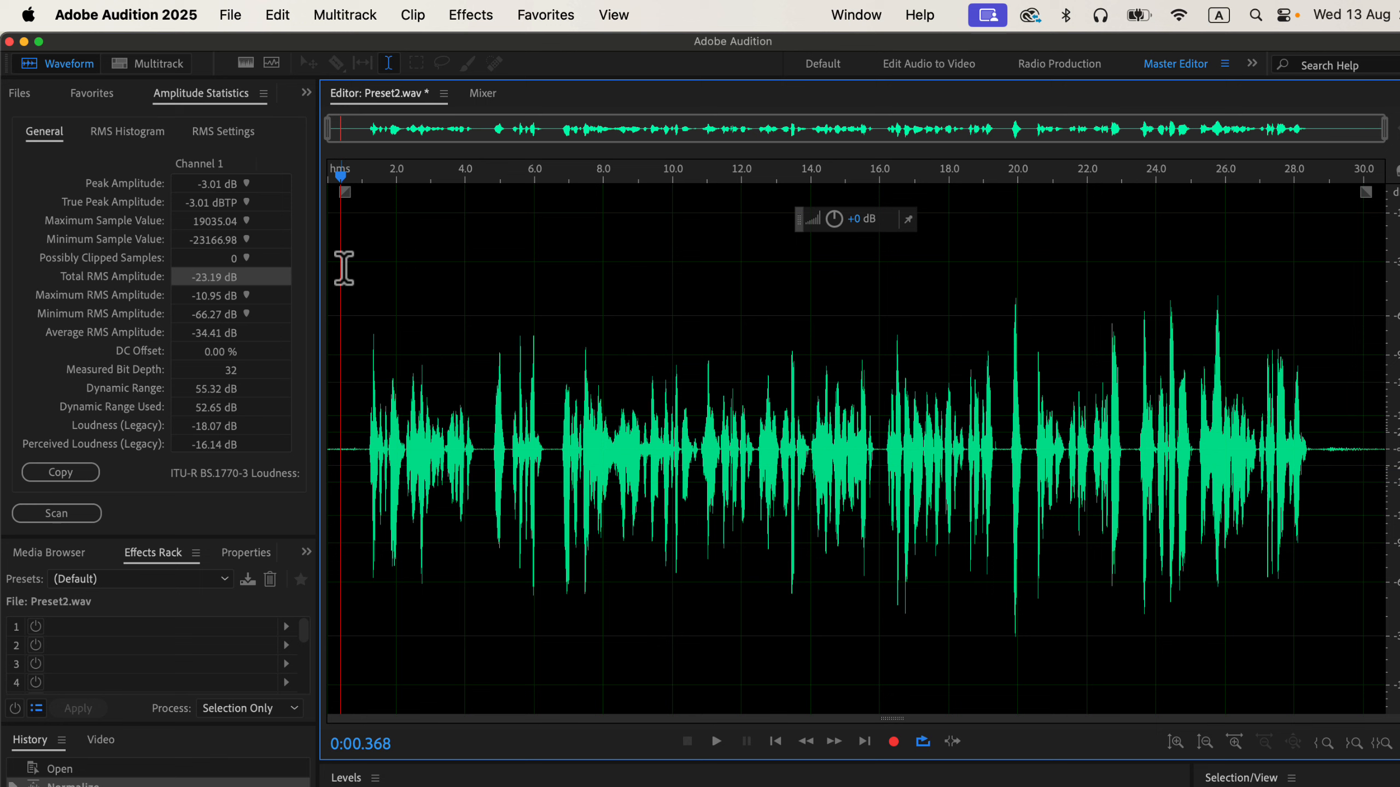
- Open the Dynamics effect for the whole recording, reset it to the default preset and load the Soft Compression preset
{"action": "left_click", "coordinate": [472, 27]}
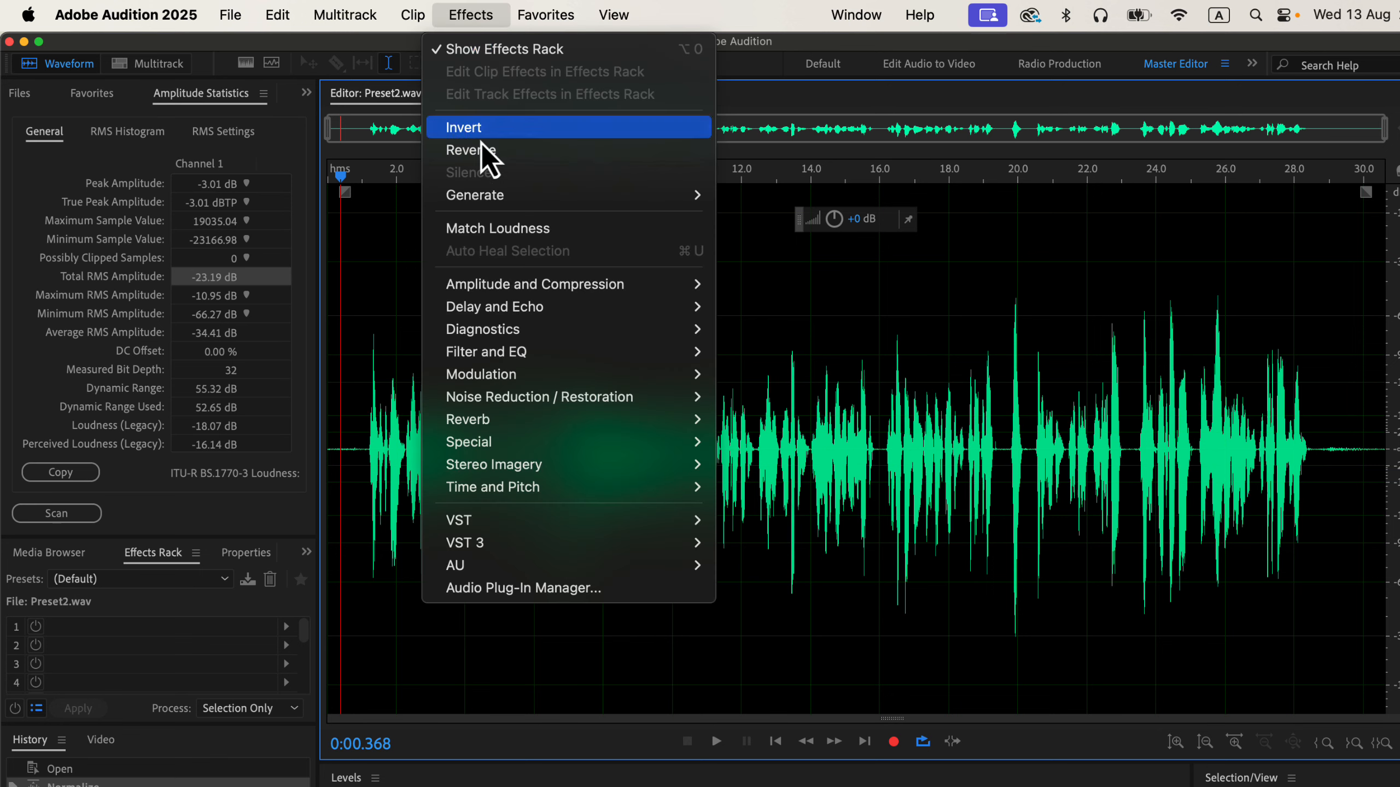
{"action": "mouse_move", "coordinate": [523, 283]}
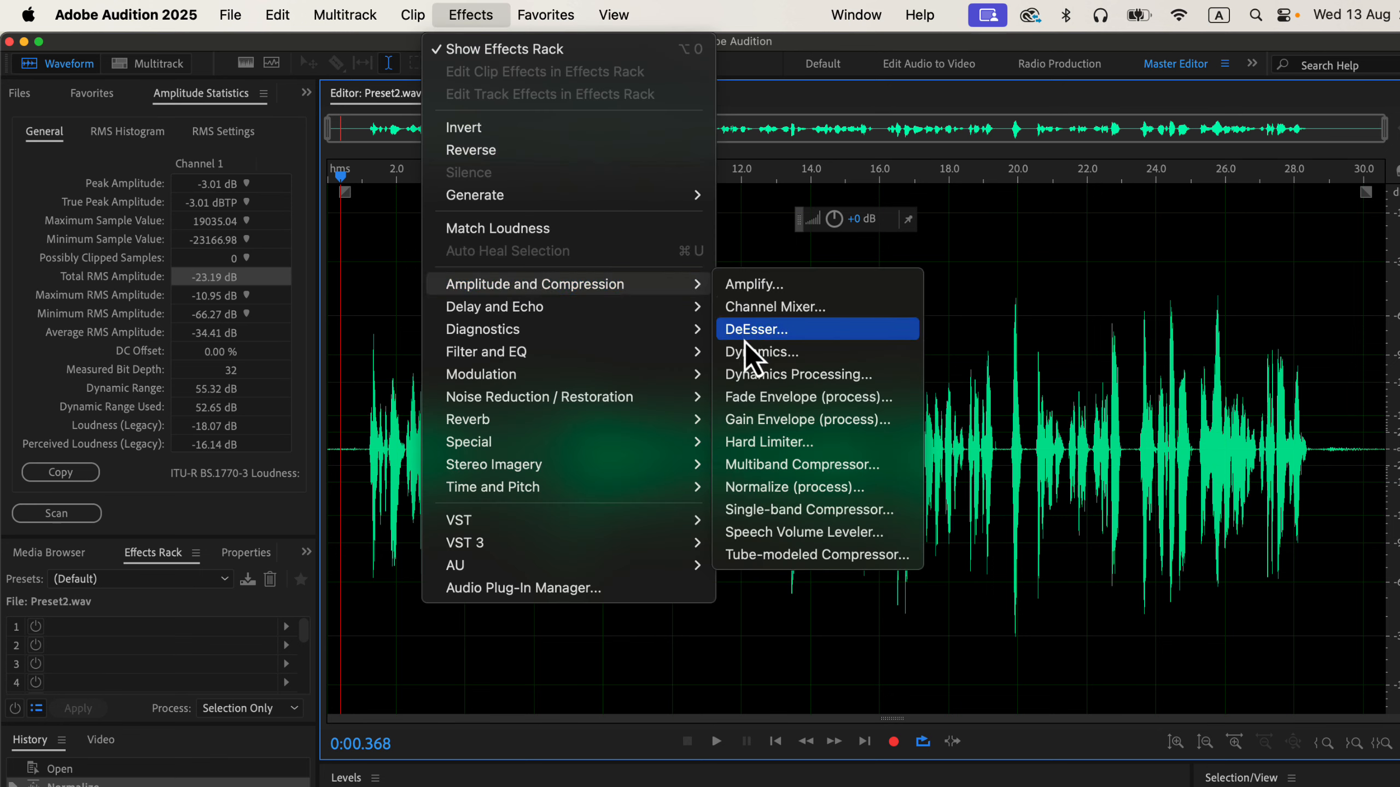
{"action": "left_click", "coordinate": [818, 356]}
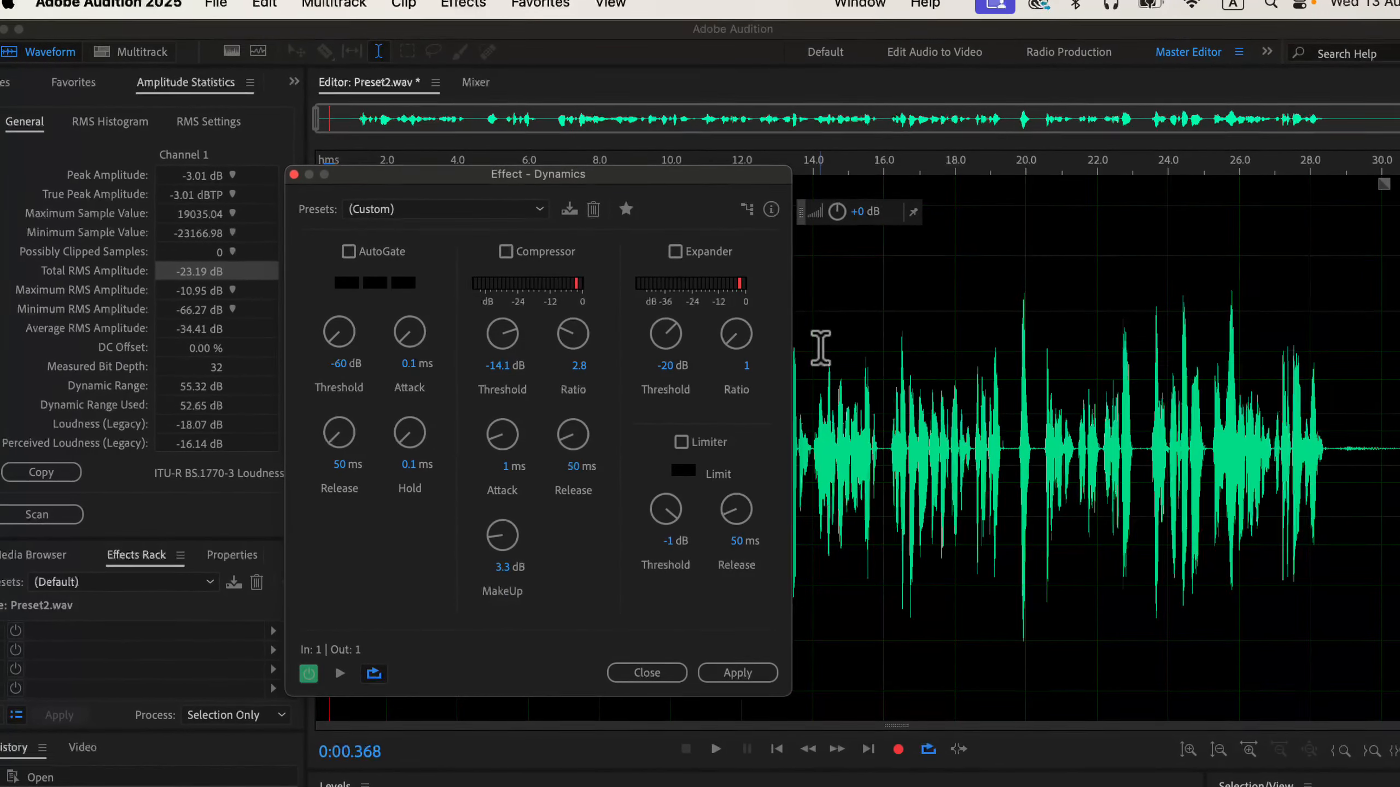
{"action": "left_click", "coordinate": [523, 209]}
{"action": "left_click", "coordinate": [485, 227]}
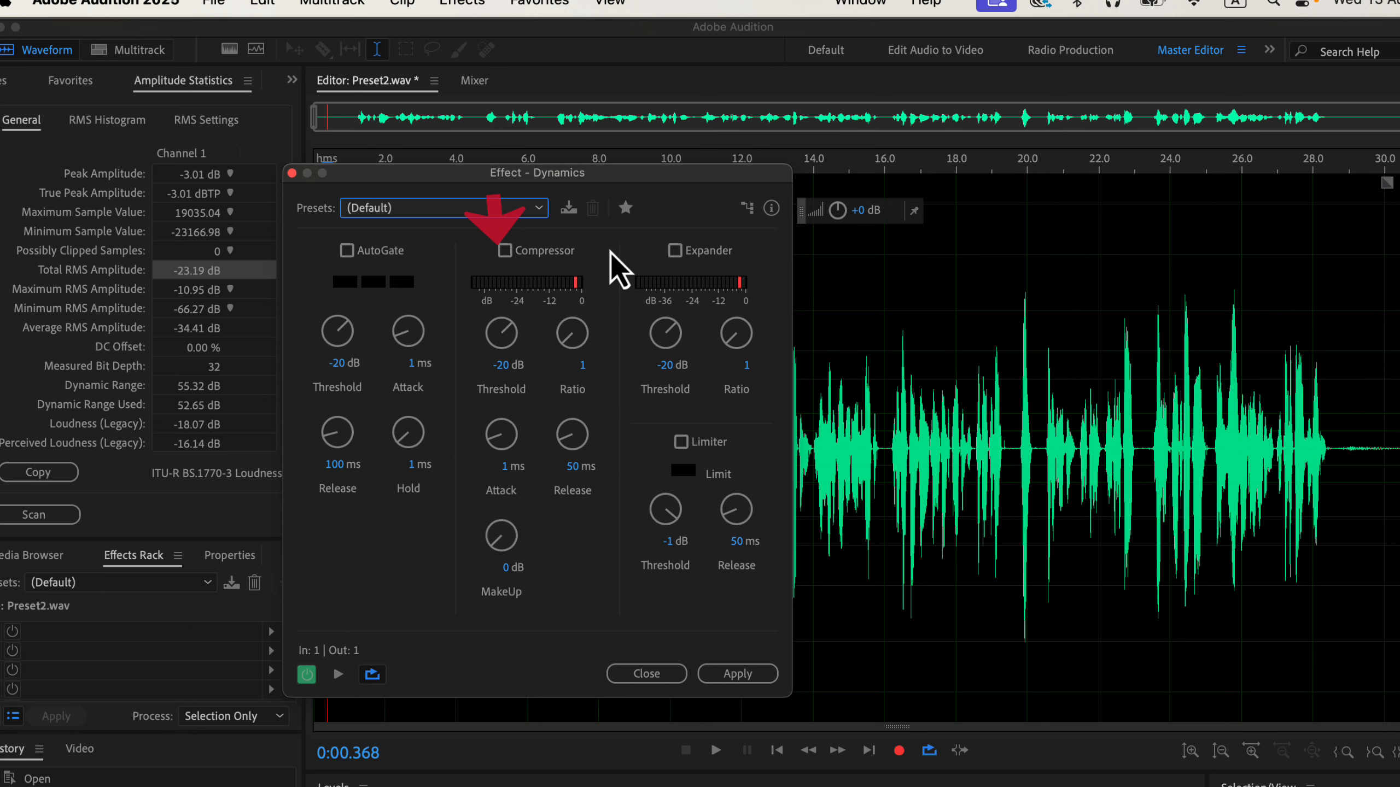
{"action": "left_click", "coordinate": [513, 214]}
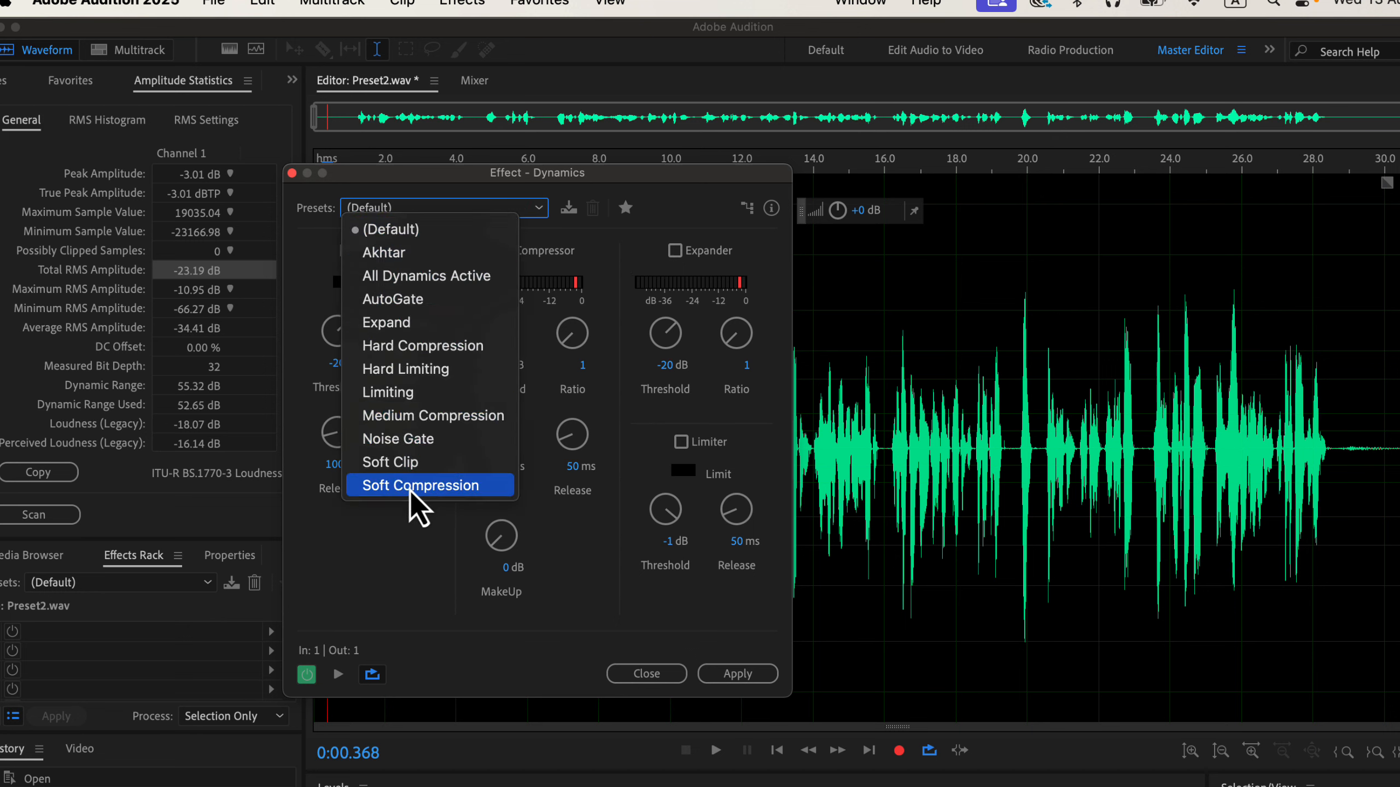
{"action": "left_click", "coordinate": [488, 486]}
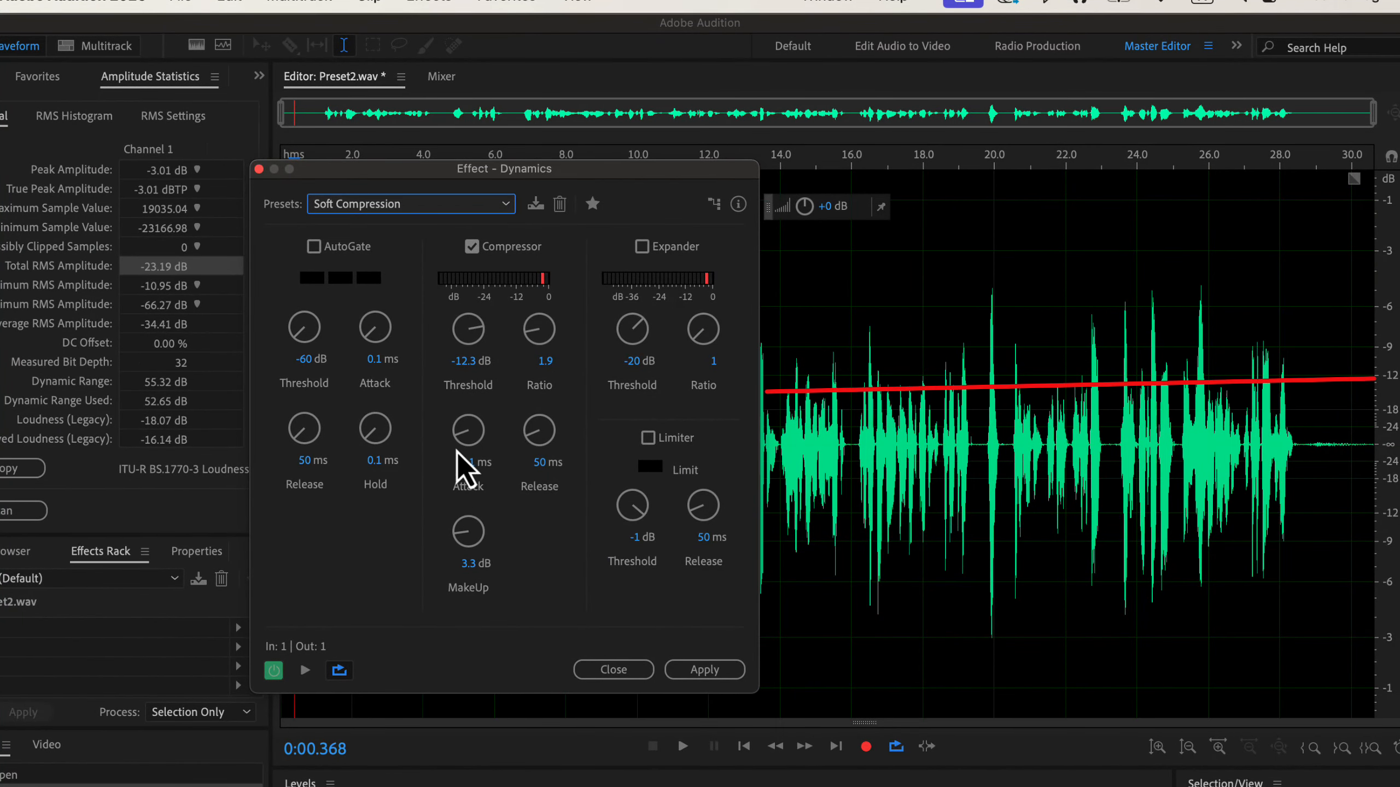
- Set the compressor threshold to -14.3 dB and its ratio to 2.6, and apply the Dynamics effect to the recording
{"action": "mouse_move", "coordinate": [469, 367]}
{"action": "left_mouse_down"}
{"action": "mouse_move", "coordinate": [492, 369]}
{"action": "mouse_move", "coordinate": [460, 369]}
{"action": "mouse_move", "coordinate": [479, 373]}
{"action": "left_mouse_up"}
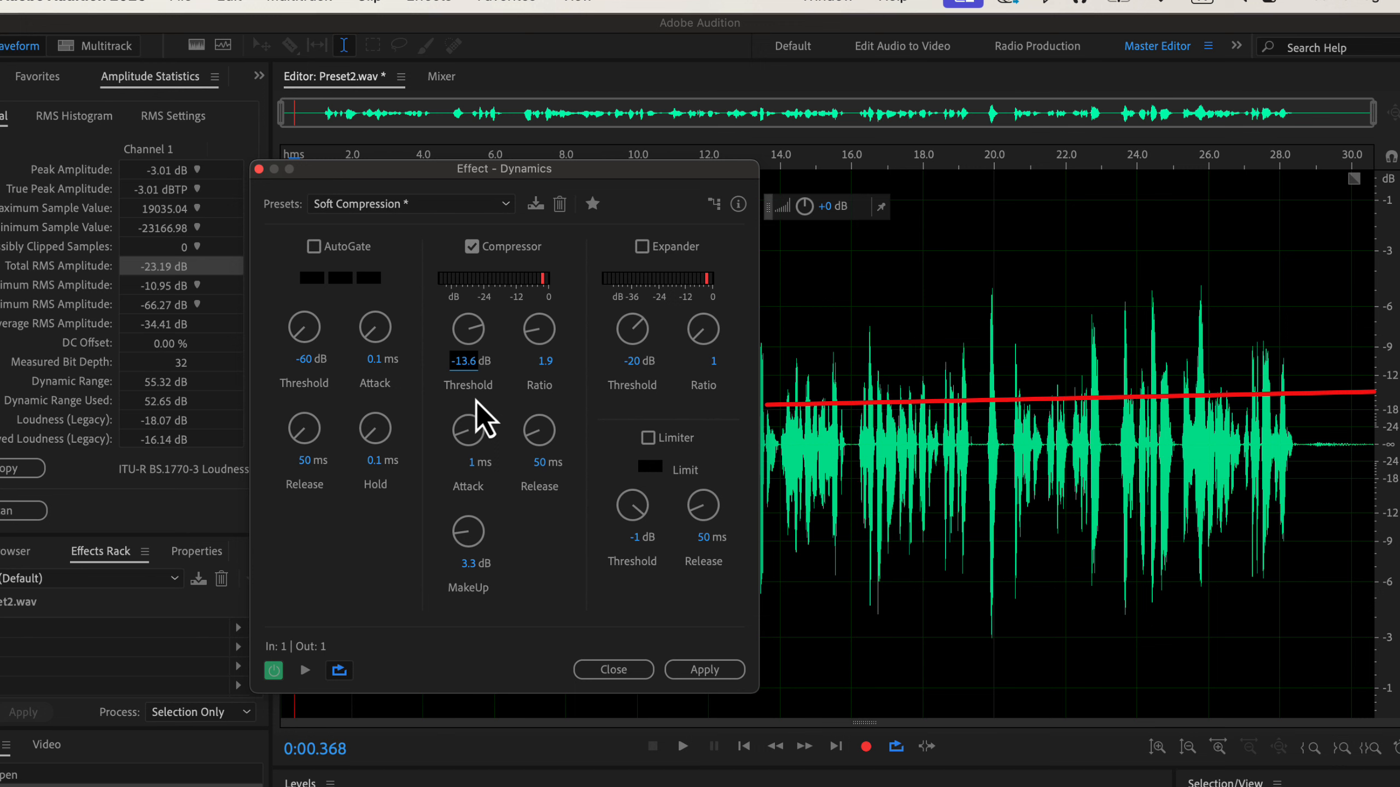
{"action": "left_click_drag", "start_coordinate": [463, 368], "coordinate": [463, 375]}
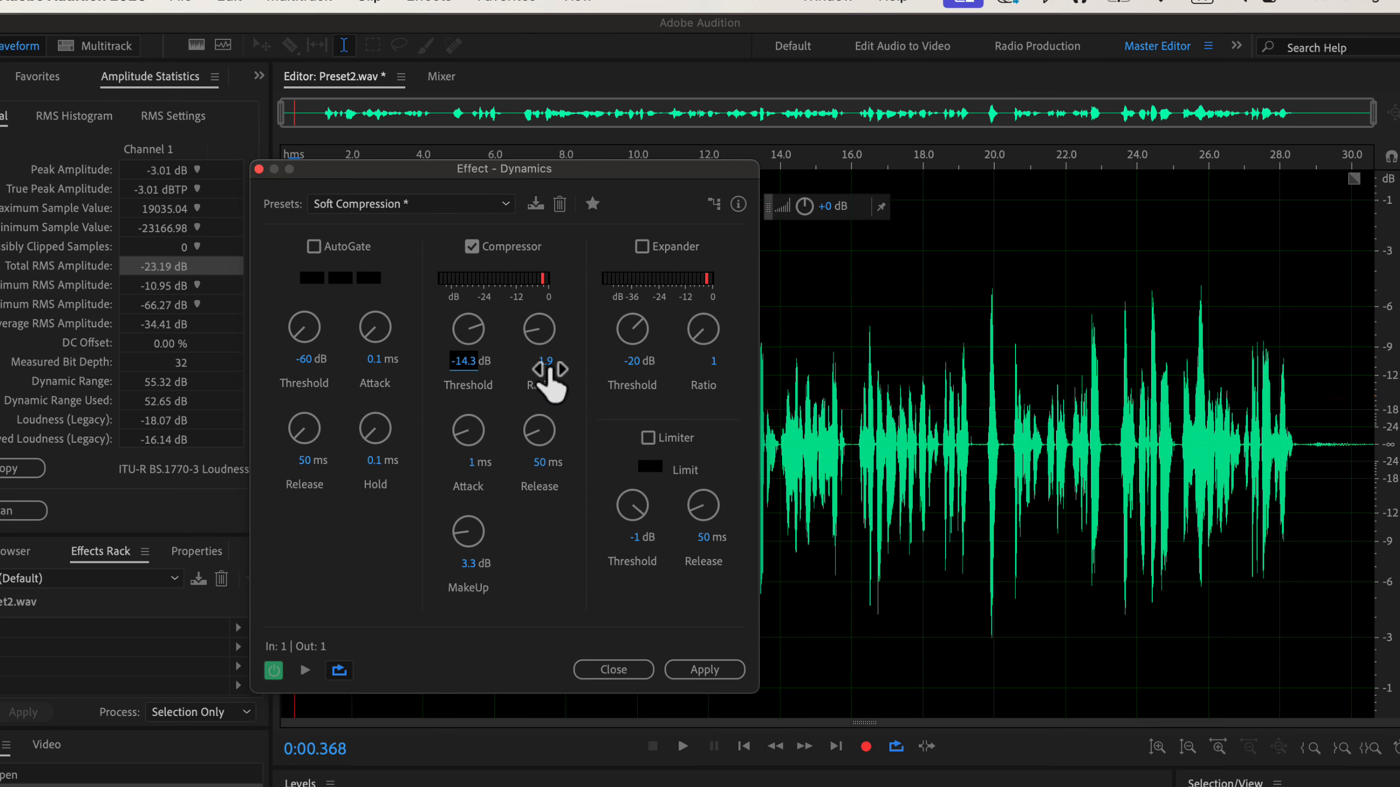
{"action": "left_click_drag", "start_coordinate": [554, 368], "coordinate": [562, 367]}
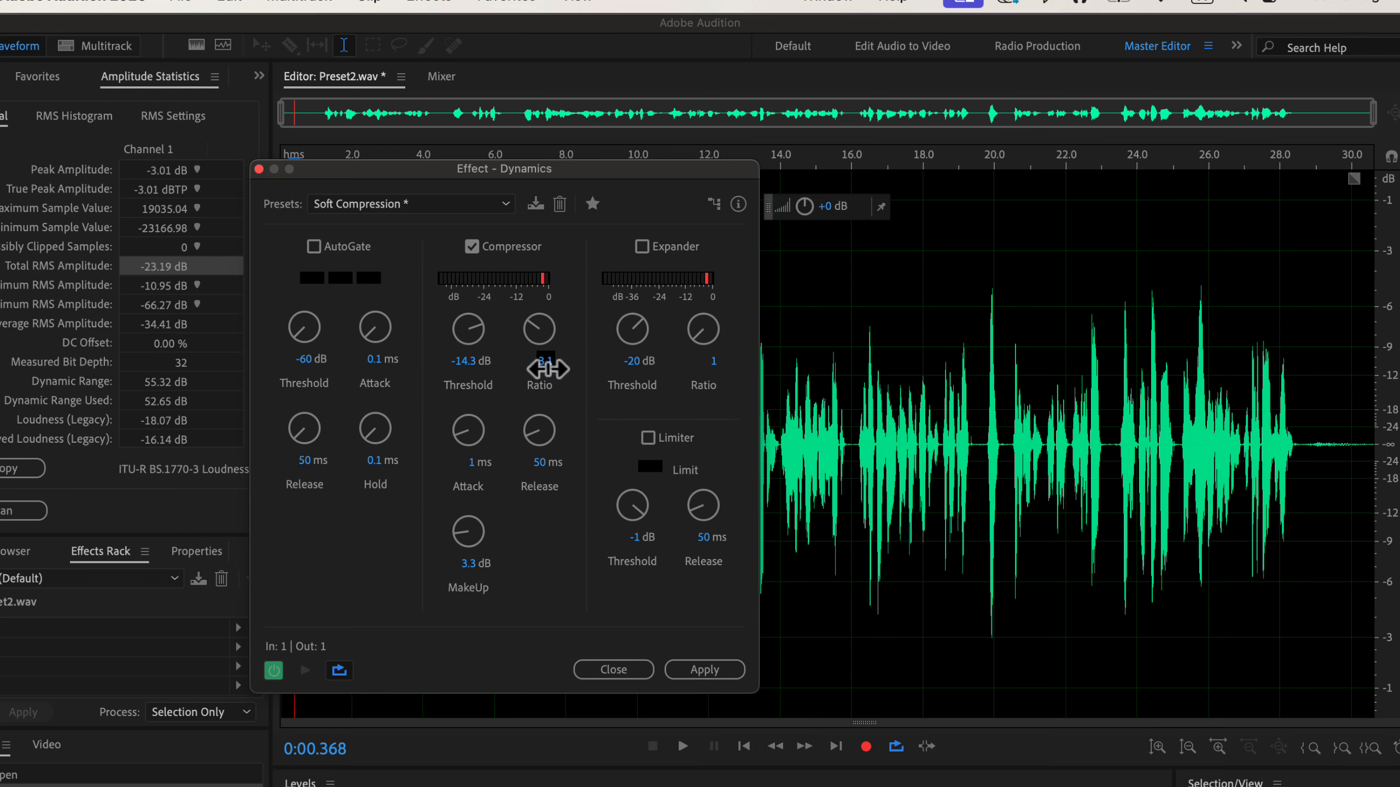
{"action": "left_click_drag", "start_coordinate": [543, 368], "coordinate": [533, 389]}
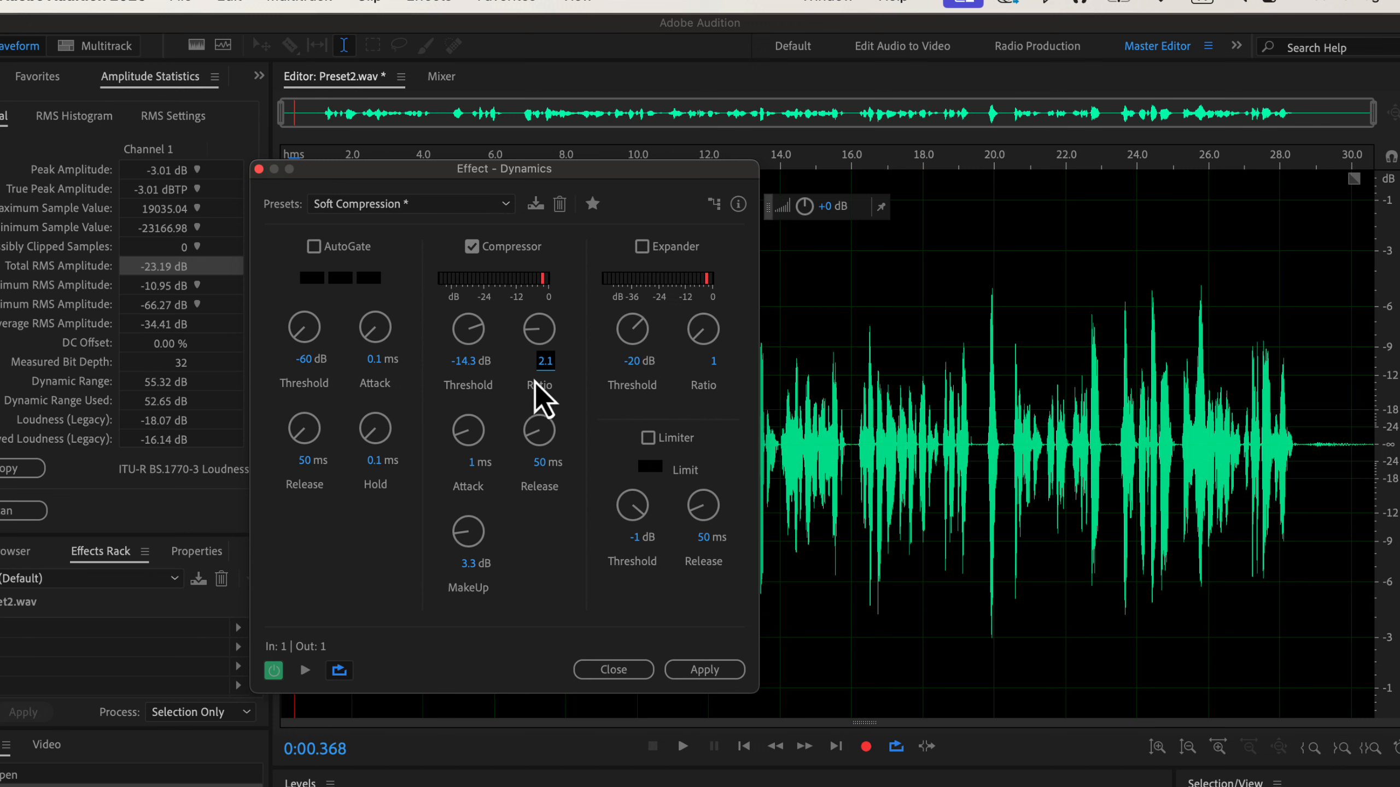
{"action": "left_click_drag", "start_coordinate": [546, 370], "coordinate": [556, 372]}
{"action": "left_click", "coordinate": [689, 668]}
{"action": "left_click", "coordinate": [667, 643]}
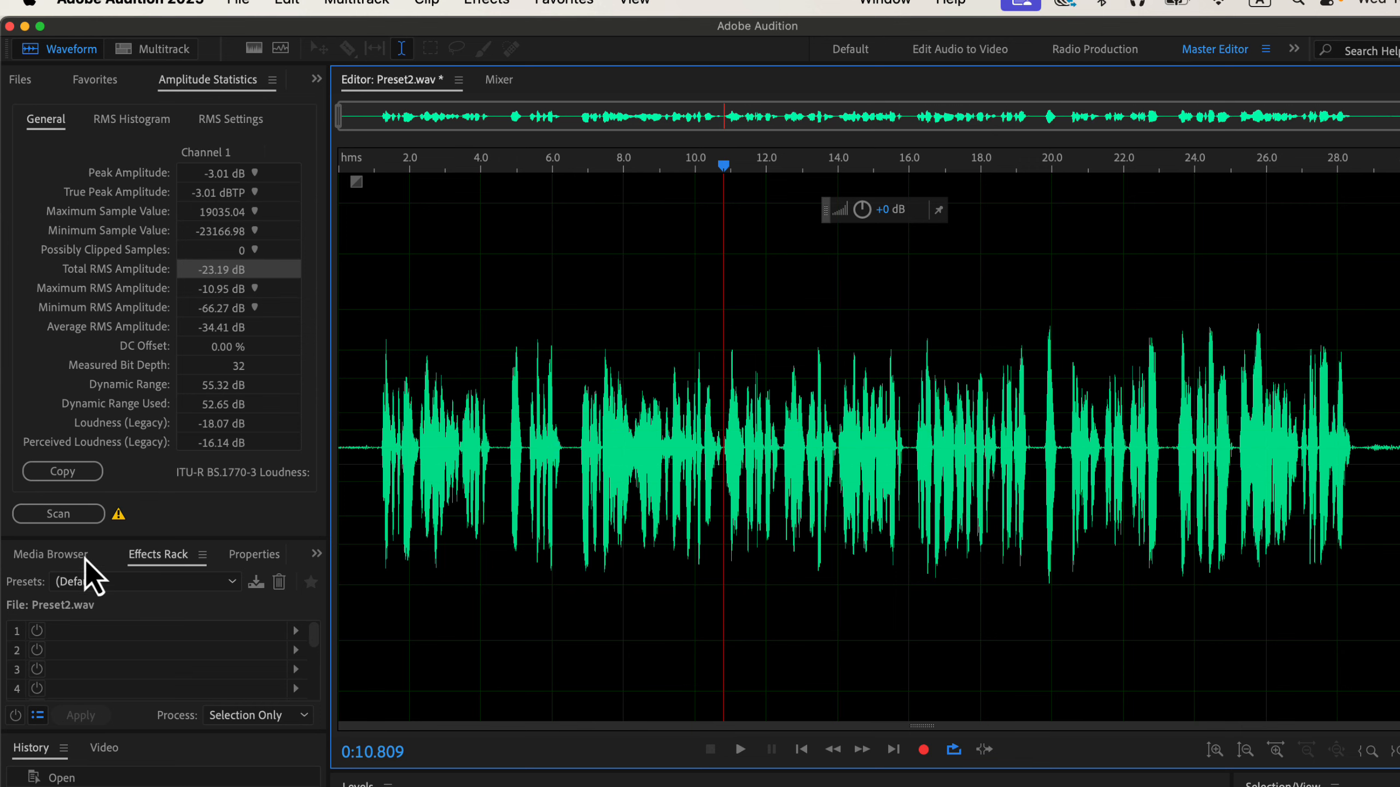
- Rescan the amplitude statistics of the compressed recording
{"action": "left_click", "coordinate": [61, 518]}
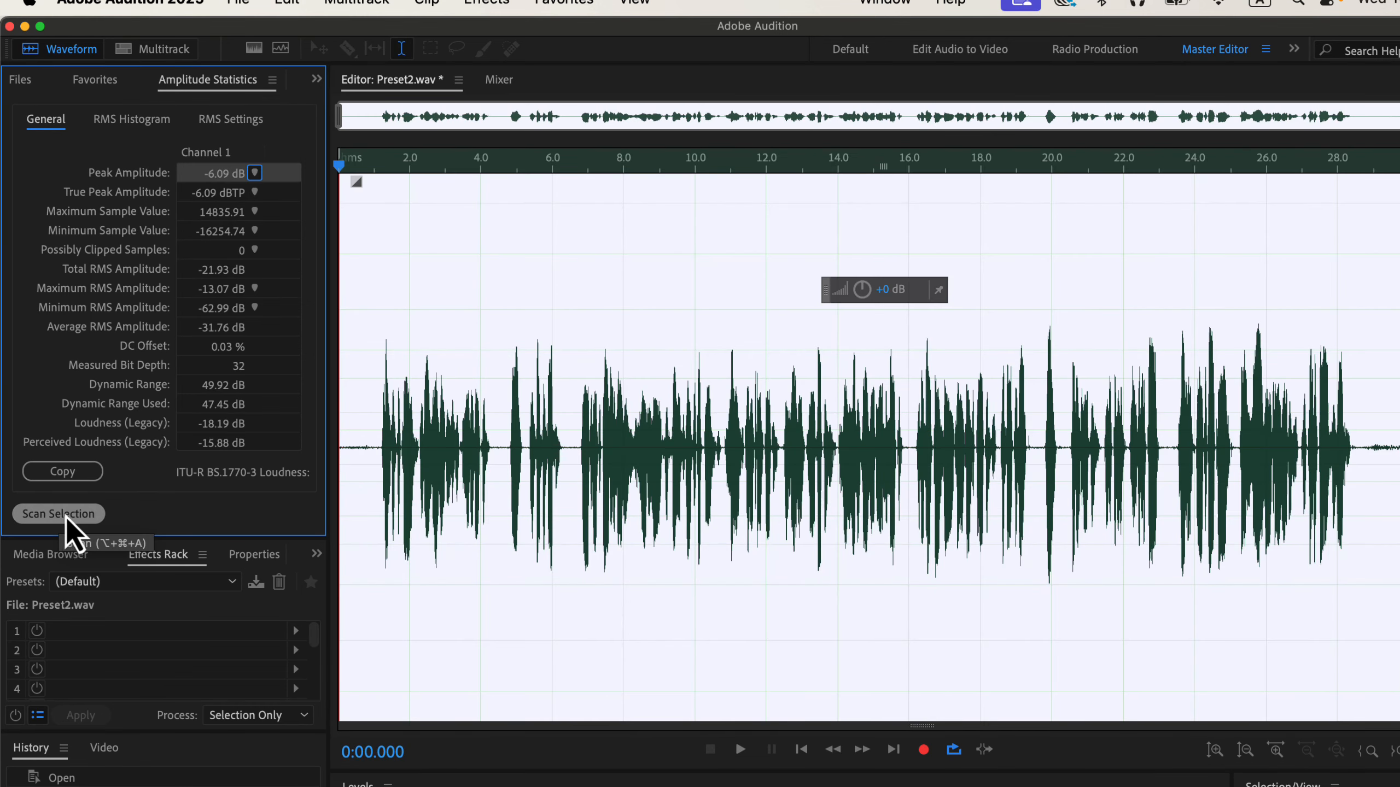
{"action": "left_click", "coordinate": [353, 490]}
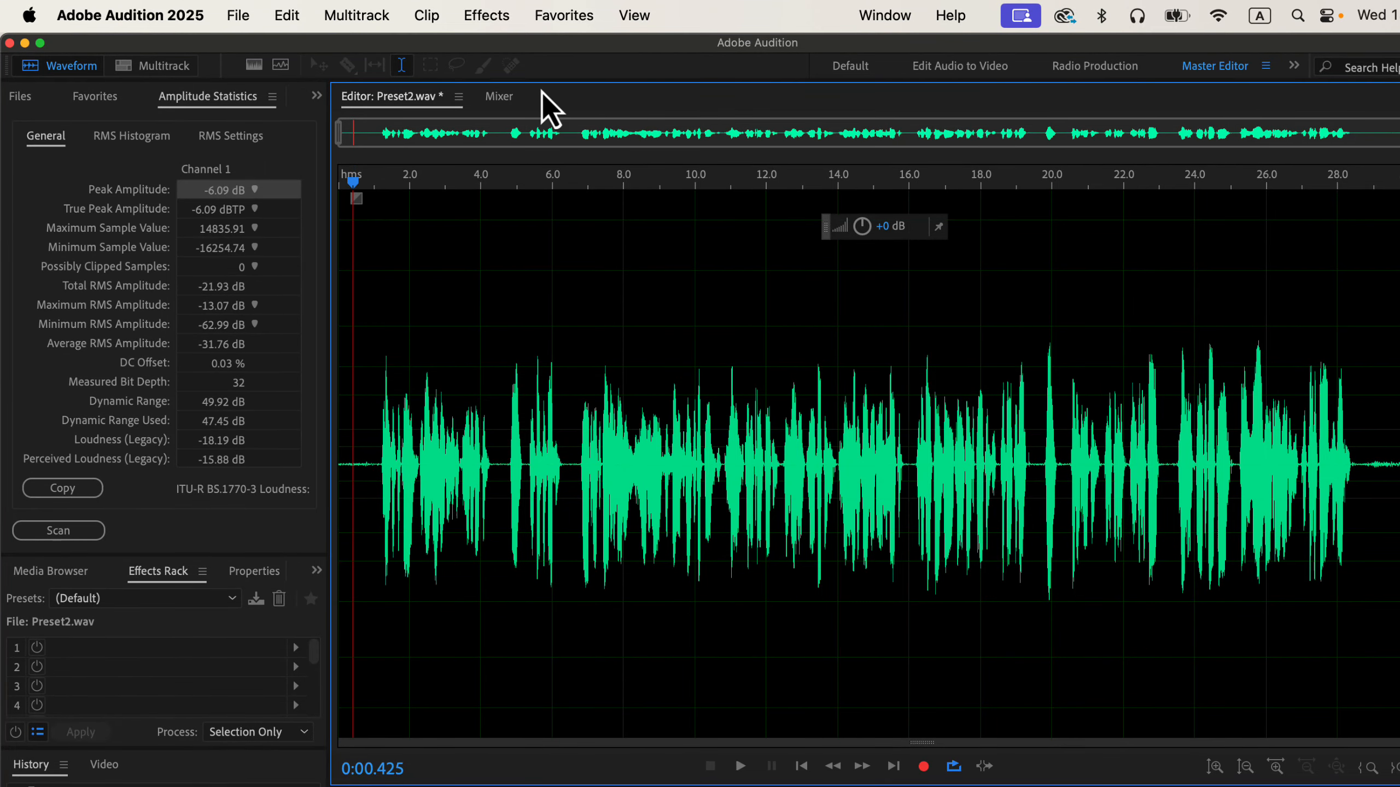
- Normalize the compressed recording to -3 dB with the saved favorite and rescan its amplitude statistics
{"action": "left_click", "coordinate": [571, 25]}
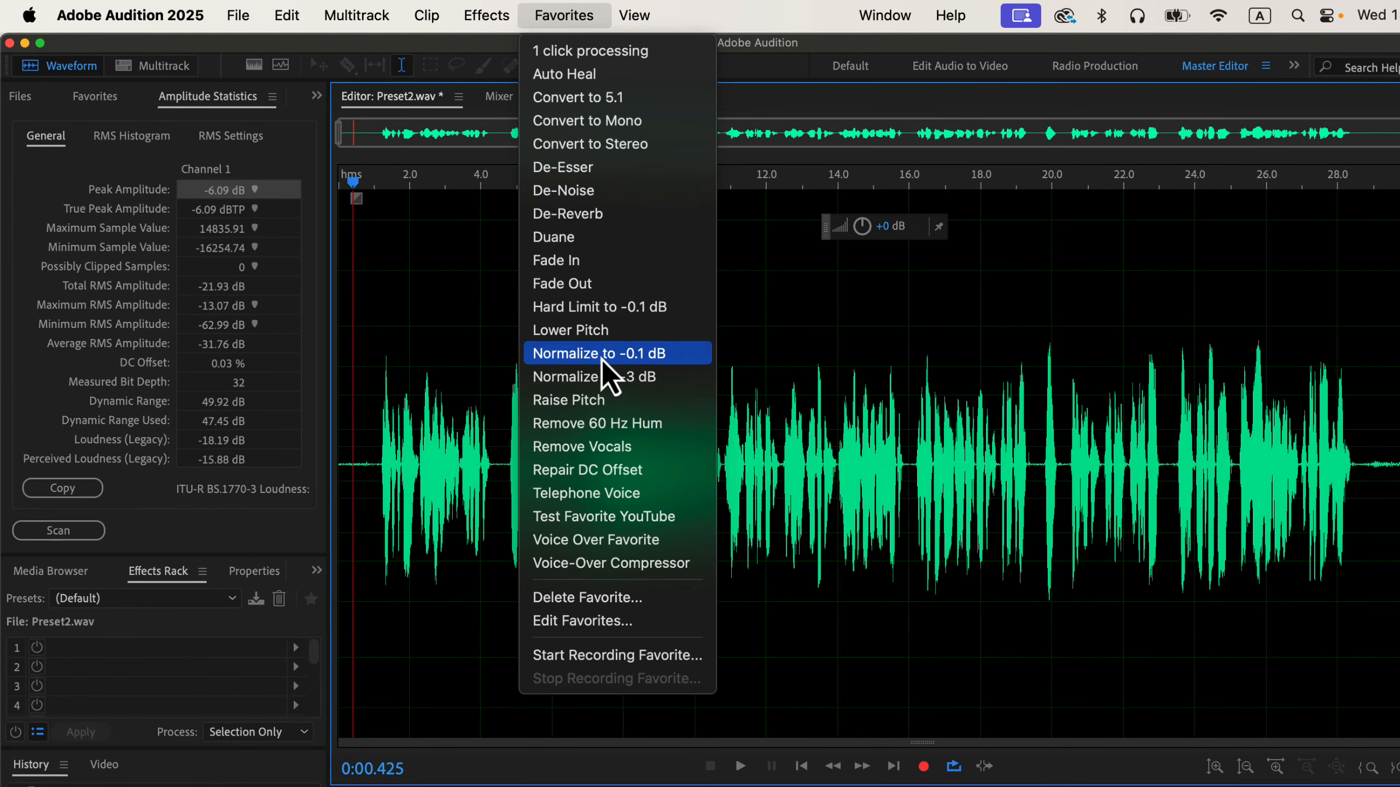
{"action": "left_click", "coordinate": [669, 377]}
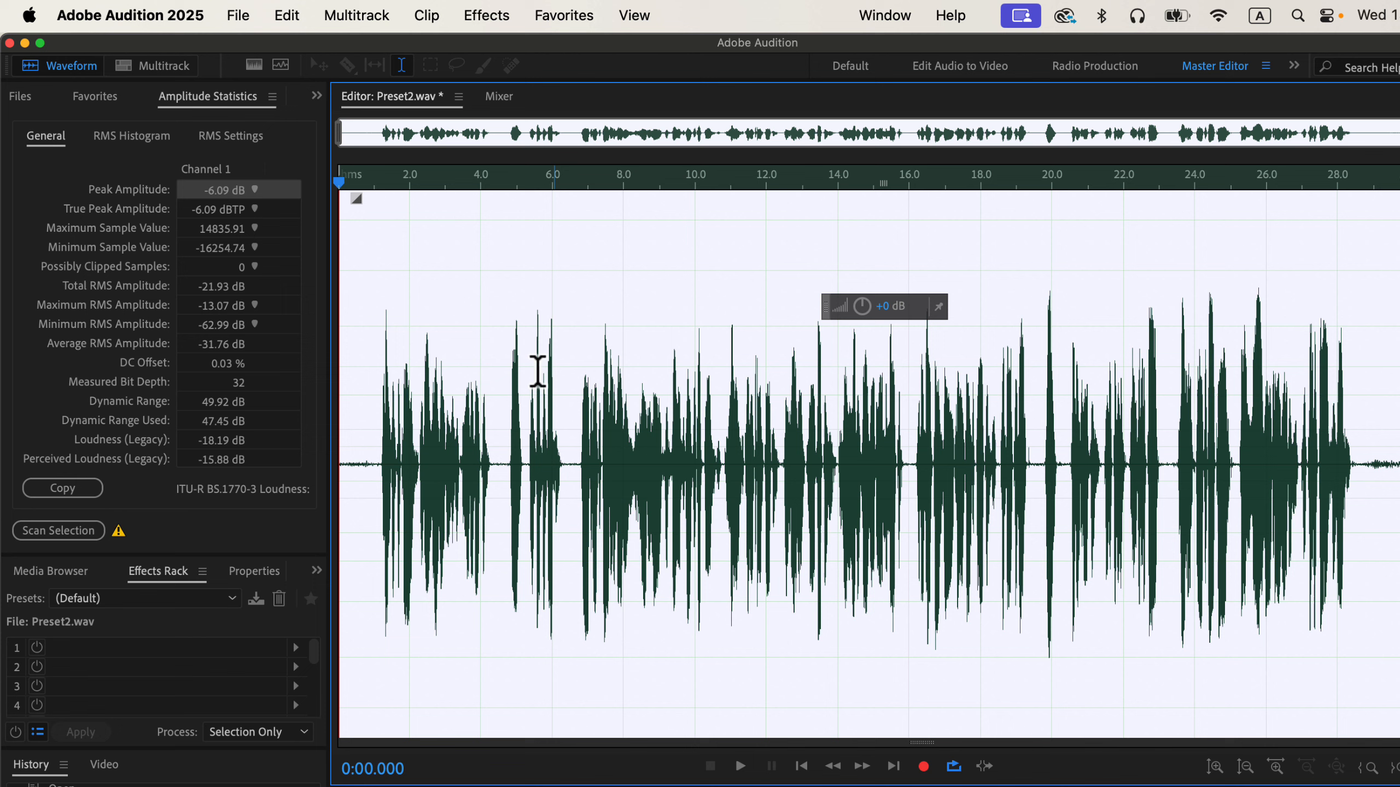
{"action": "left_click", "coordinate": [357, 357]}
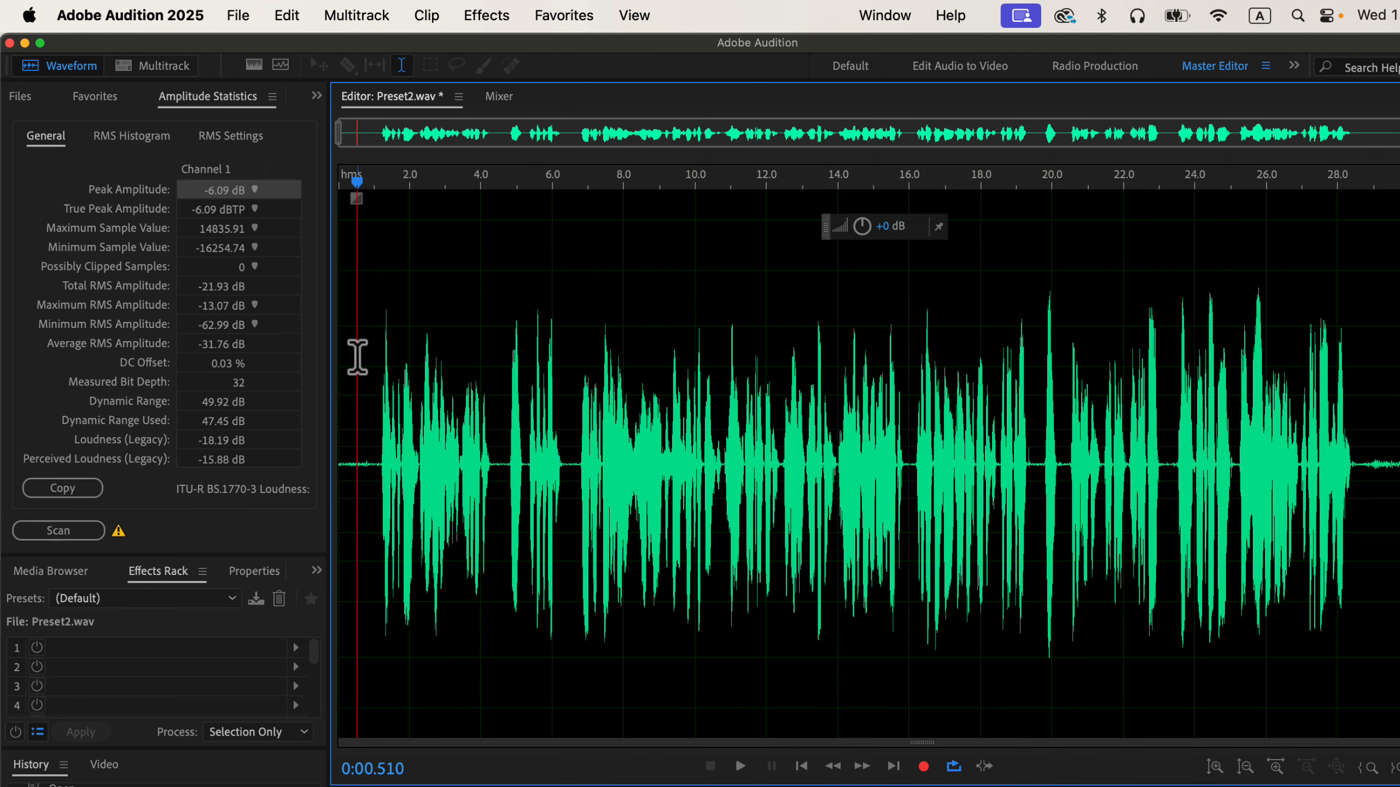
{"action": "left_click", "coordinate": [58, 530]}
{"action": "left_click", "coordinate": [359, 441]}
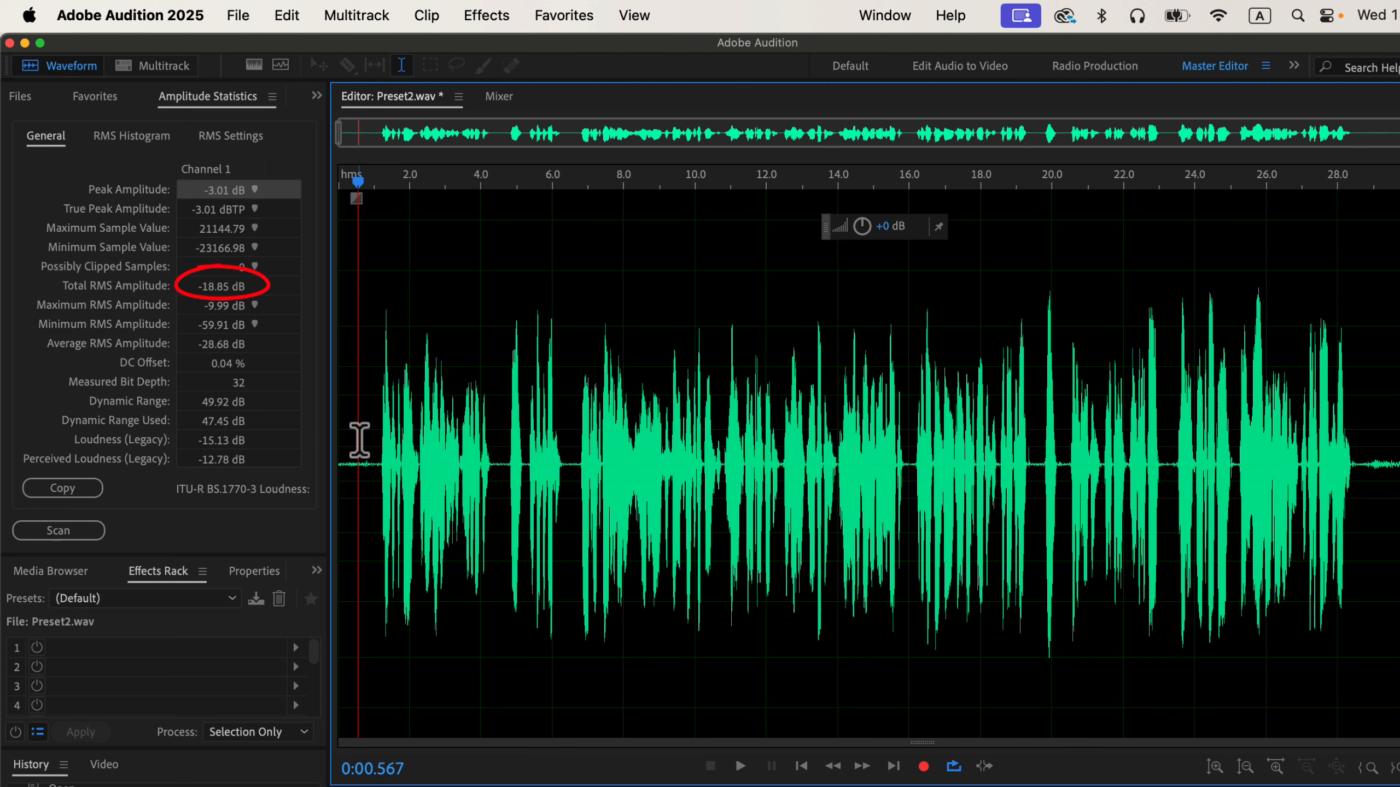
- Reopen the Dynamics effect, set the compressor threshold to -13.3 dB and lower the compressor ratio
{"action": "left_click", "coordinate": [480, 17]}
{"action": "mouse_move", "coordinate": [521, 302]}
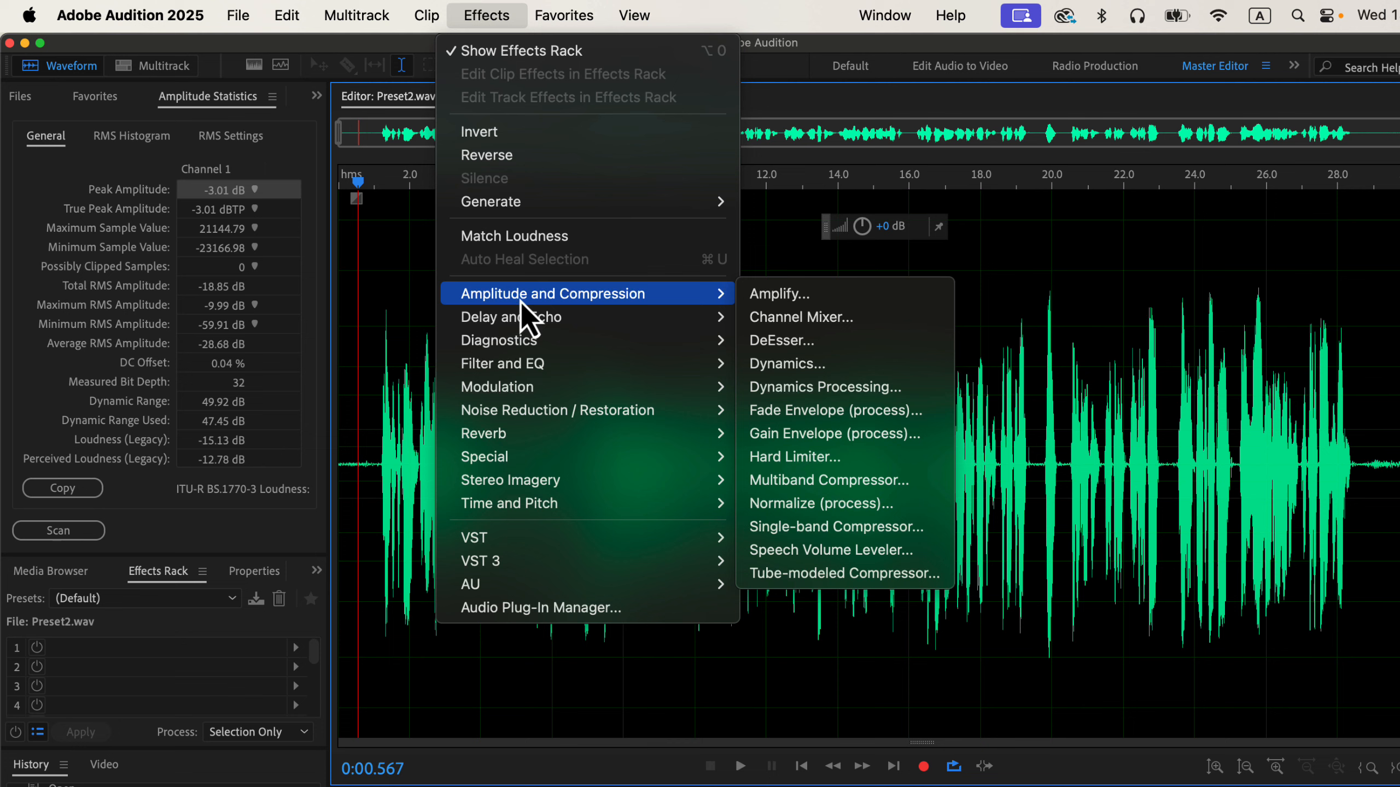
{"action": "left_click", "coordinate": [788, 364]}
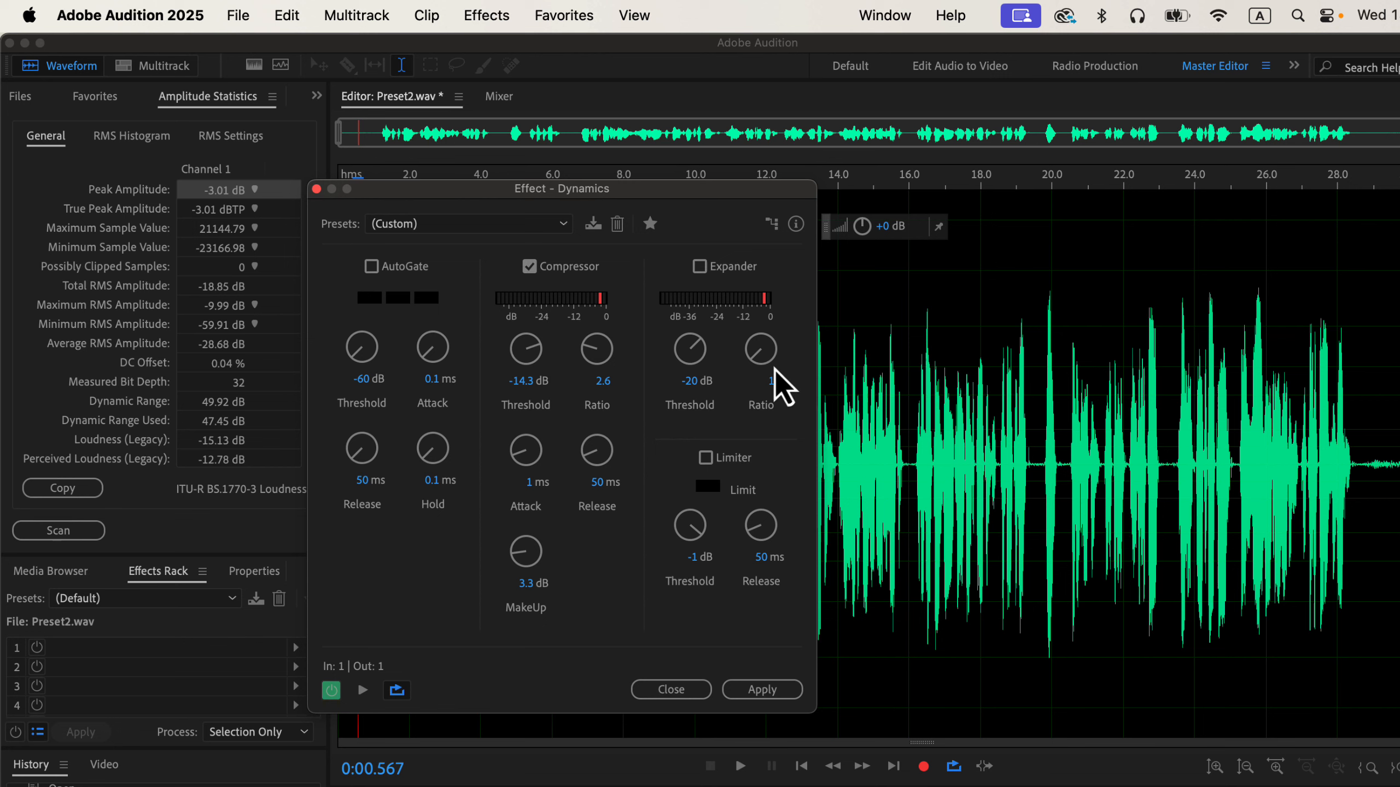
{"action": "left_click_drag", "start_coordinate": [526, 386], "coordinate": [540, 388]}
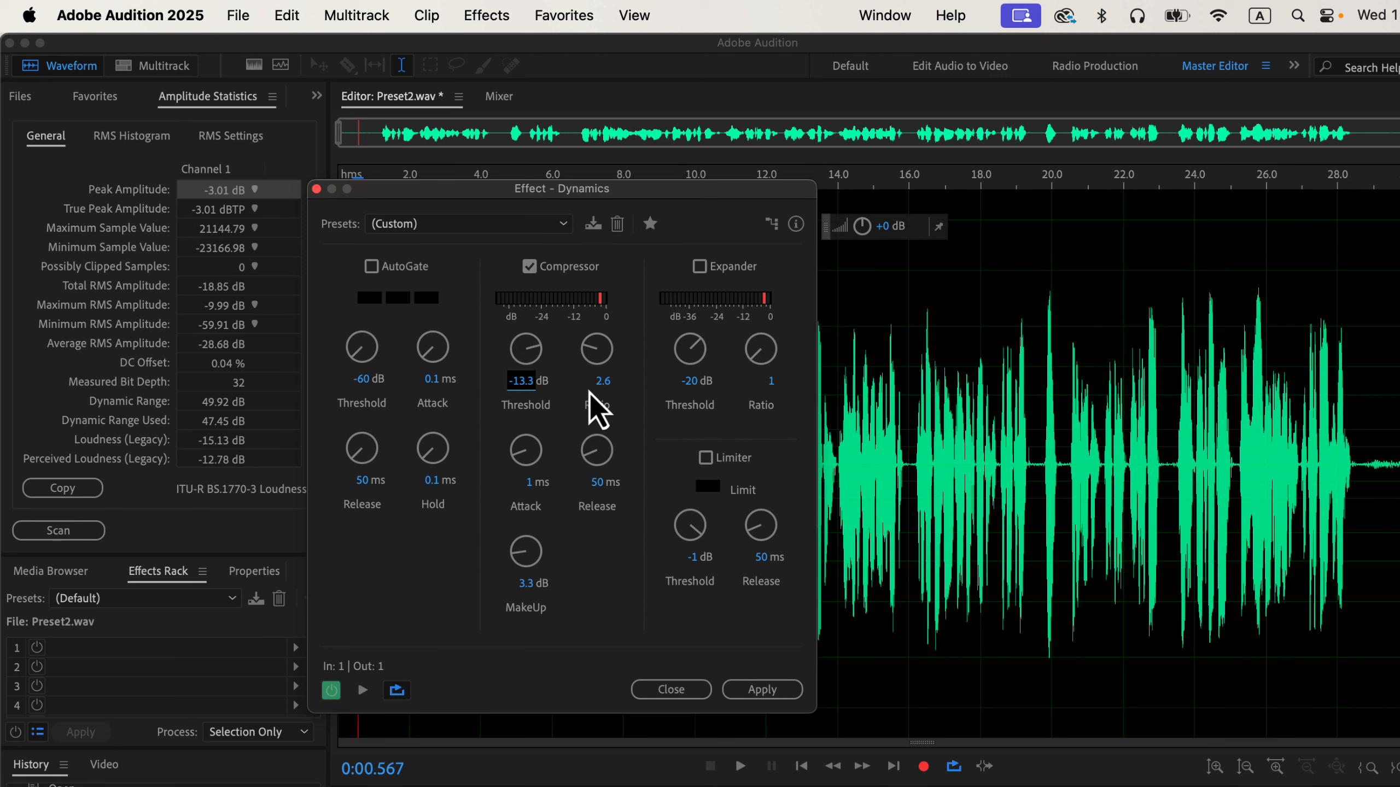
{"action": "left_click_drag", "start_coordinate": [601, 390], "coordinate": [598, 390]}
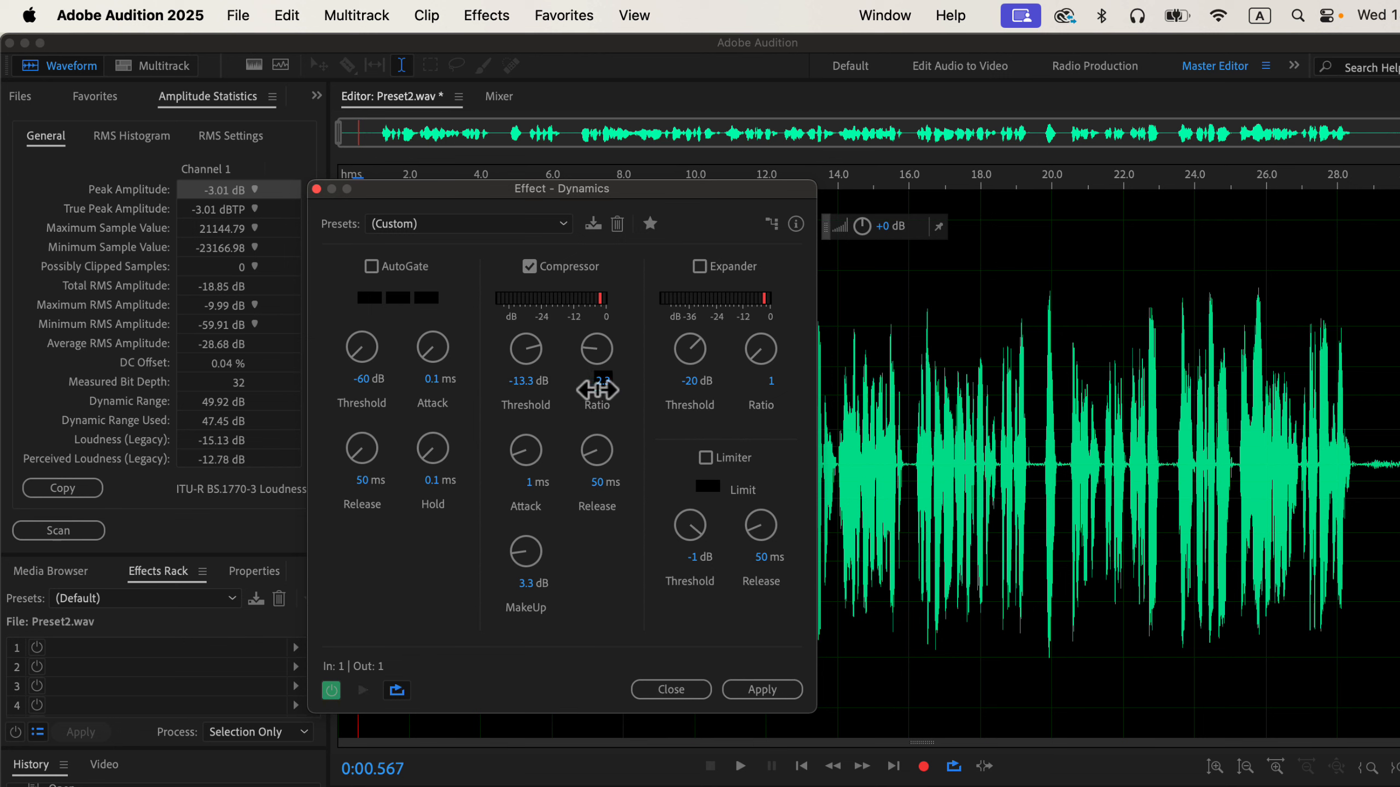